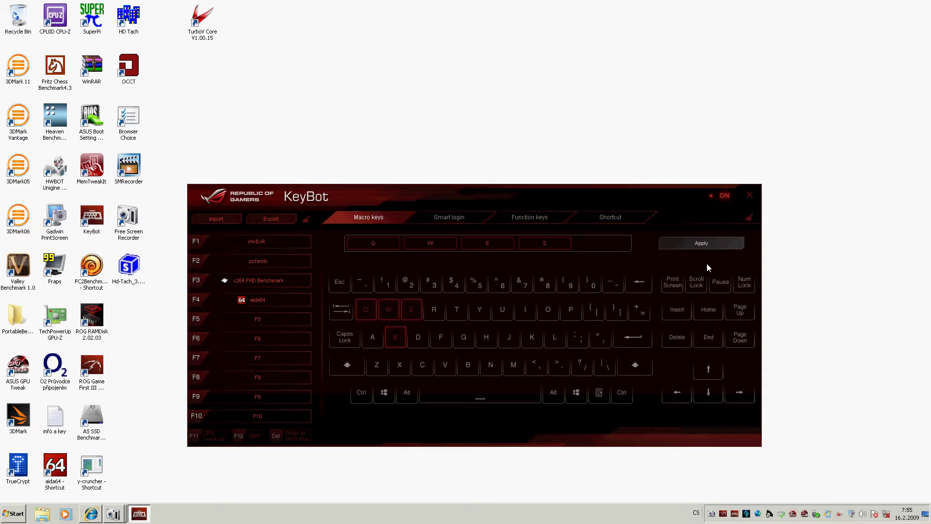
Assign the Q>W>E>S macro to F5 and name its profile kombo1
{"action": "left_click", "coordinate": [702, 247]}
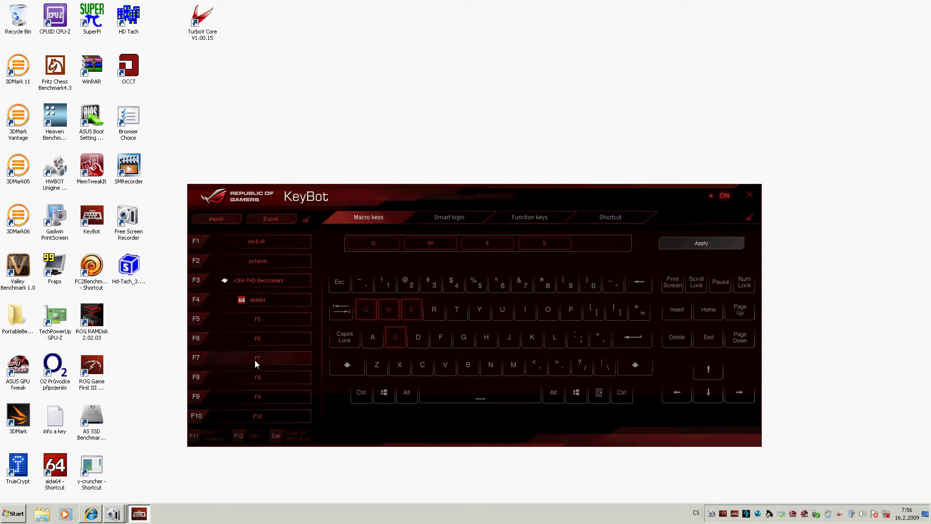
{"action": "left_click", "coordinate": [672, 245]}
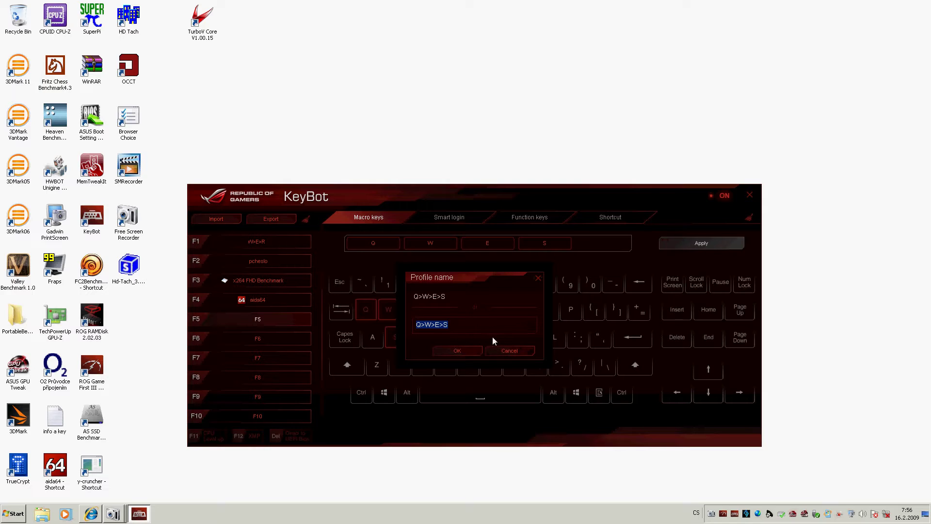
{"action": "type", "text": "kombo1"}
{"action": "left_click", "coordinate": [457, 350]}
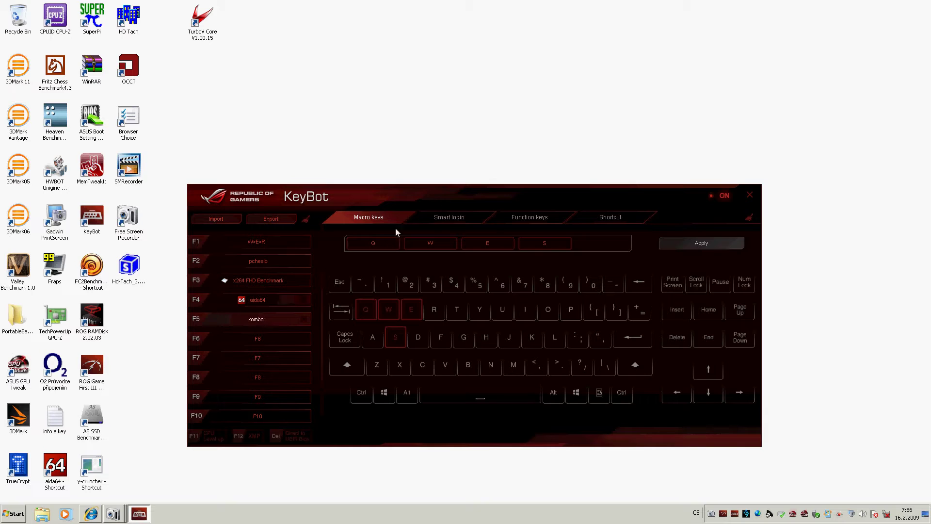
Assign the Play / Pause media function to F6, keeping the suggested profile name
{"action": "left_click", "coordinate": [429, 218]}
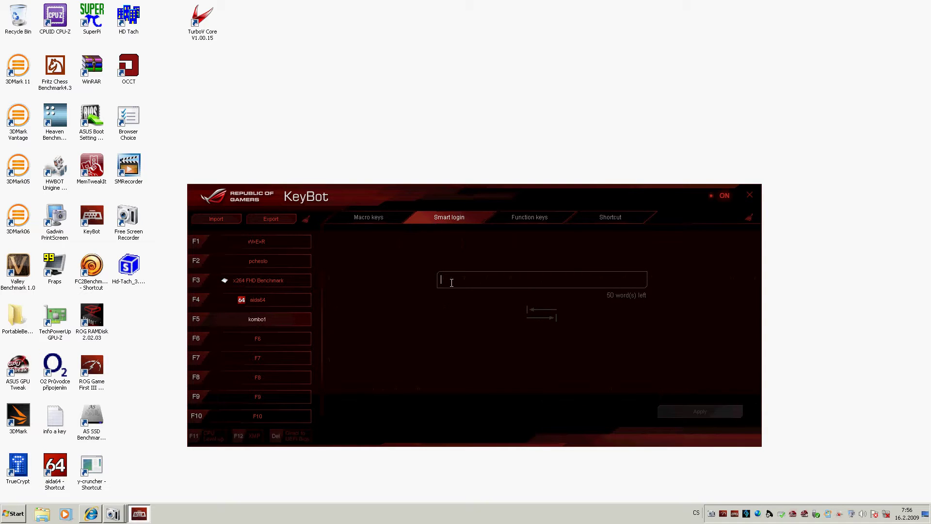
{"action": "left_click", "coordinate": [526, 217]}
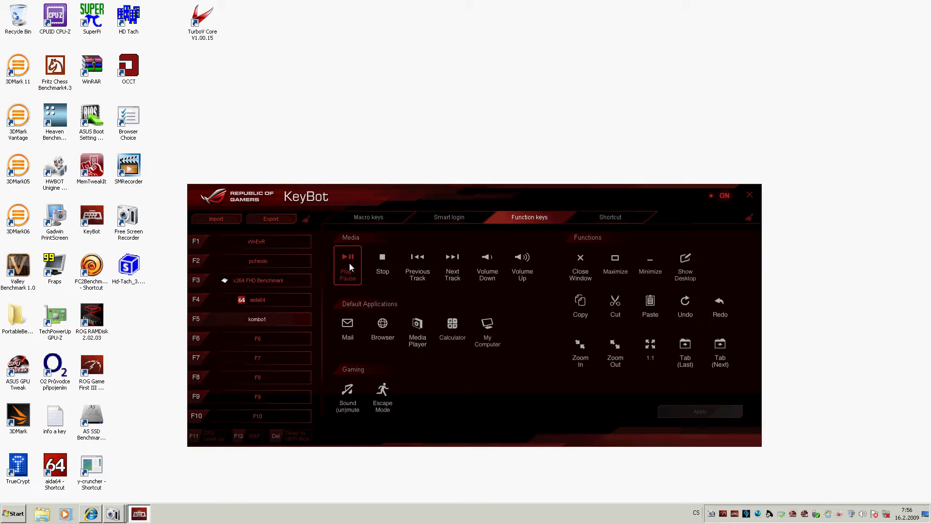
{"action": "left_click", "coordinate": [281, 339]}
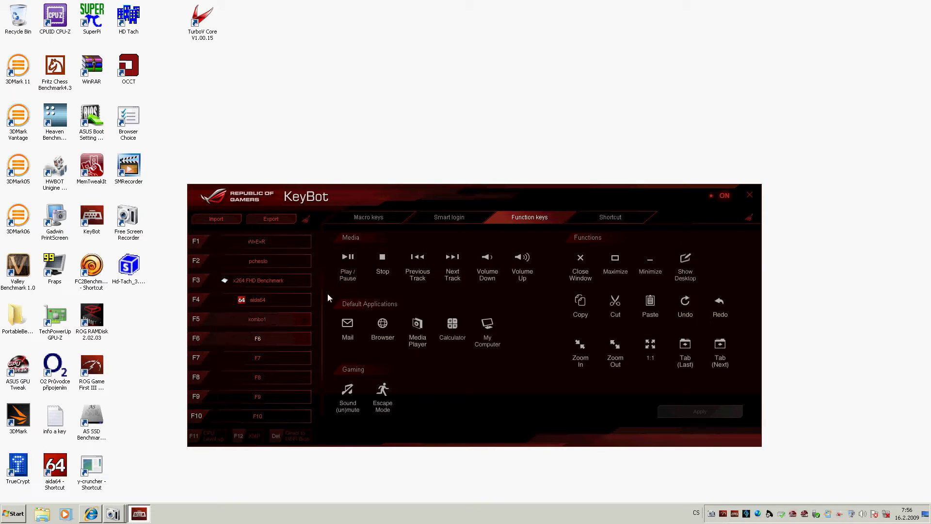
{"action": "left_click", "coordinate": [341, 269]}
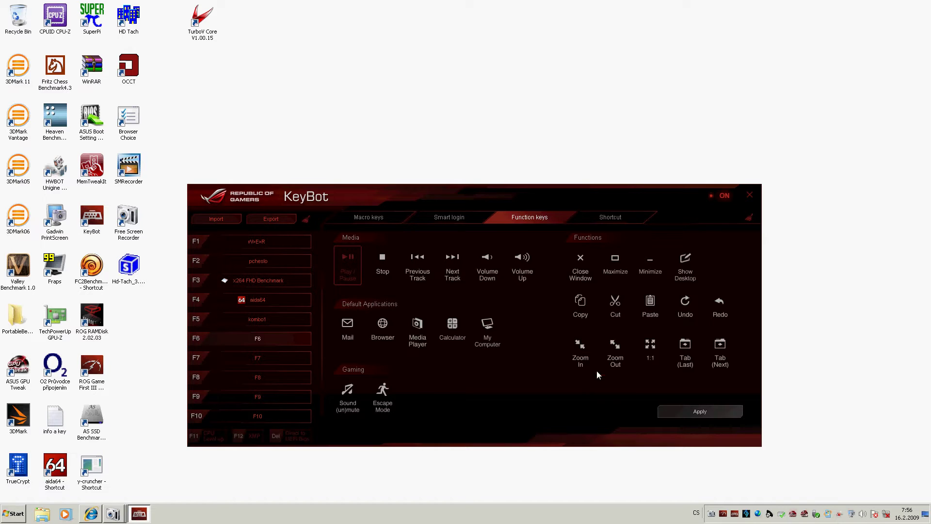
{"action": "left_click", "coordinate": [675, 410]}
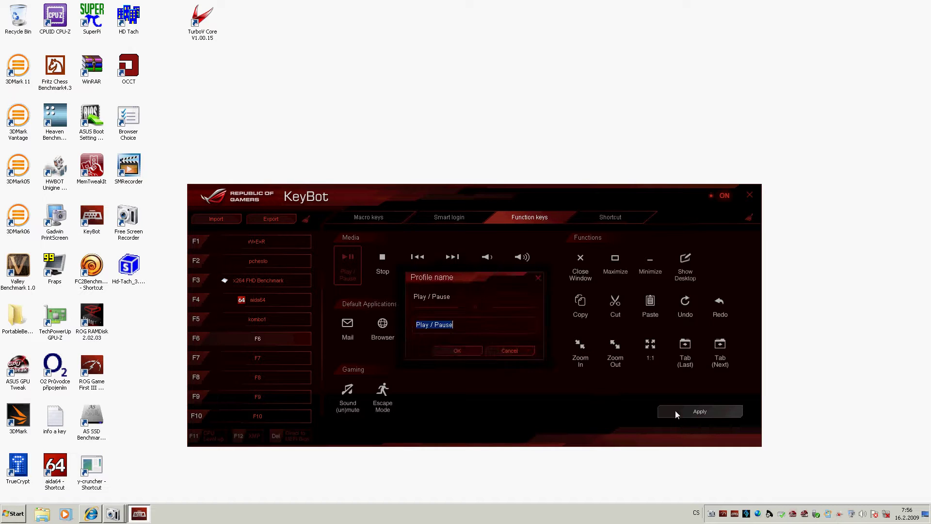
{"action": "left_click", "coordinate": [457, 351]}
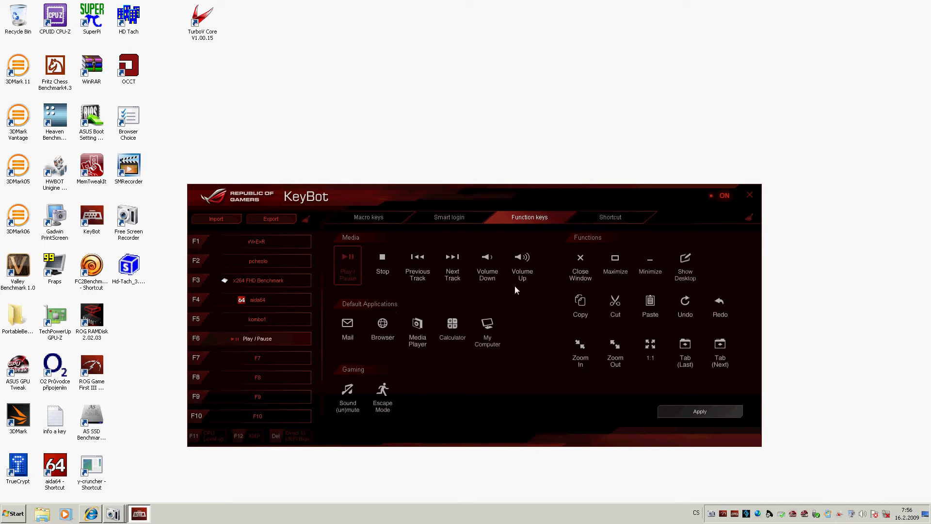
Assign the Close Window function to F7, keeping the suggested profile name
{"action": "left_click", "coordinate": [290, 355]}
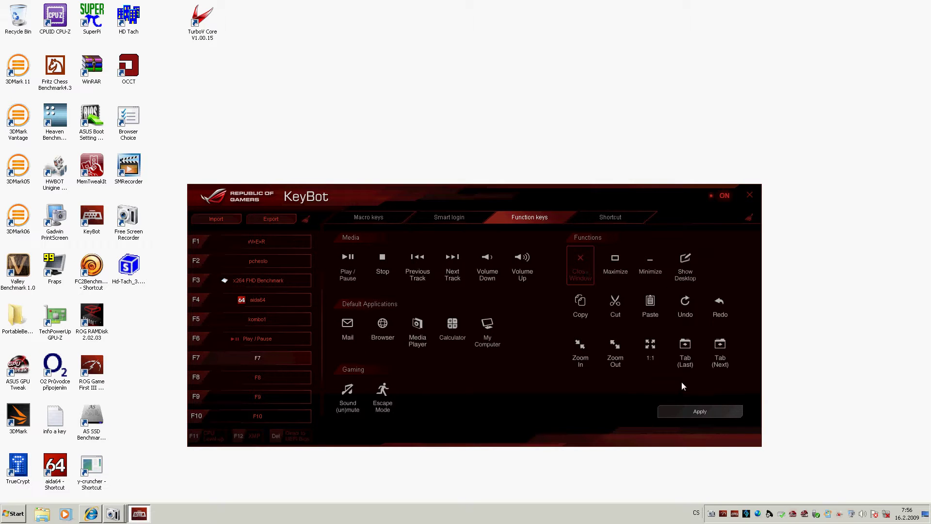
{"action": "left_click", "coordinate": [698, 412]}
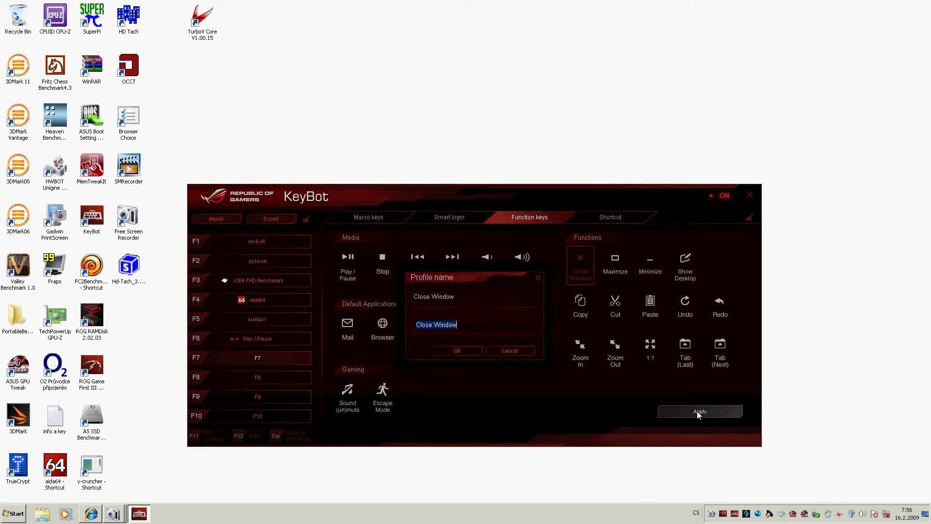
{"action": "left_click", "coordinate": [468, 352]}
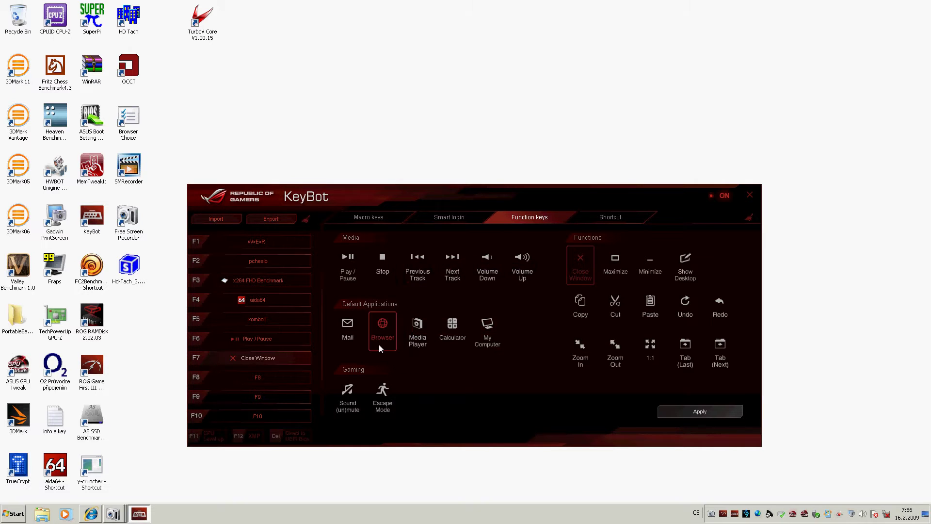
Start a program launch shortcut for F8 and browse Local Disk (C:) for the program
{"action": "left_click", "coordinate": [257, 379]}
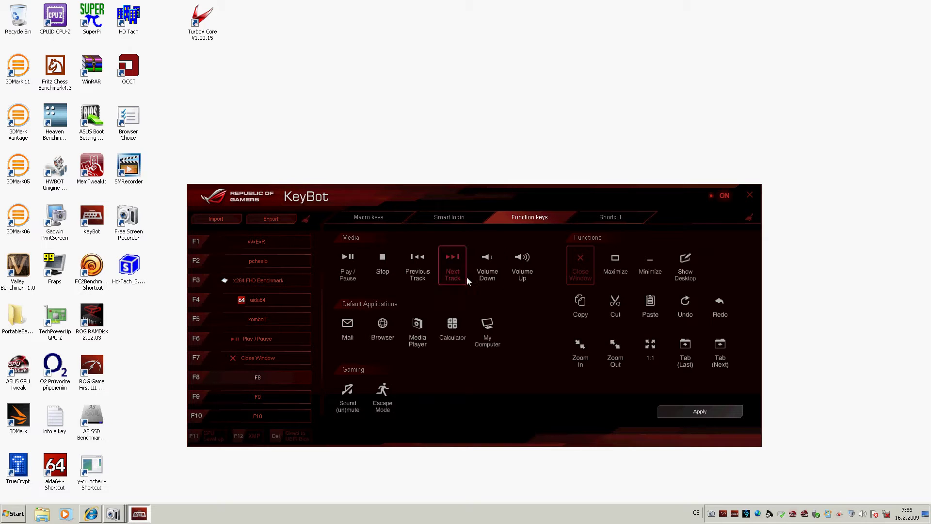
{"action": "left_click", "coordinate": [595, 218]}
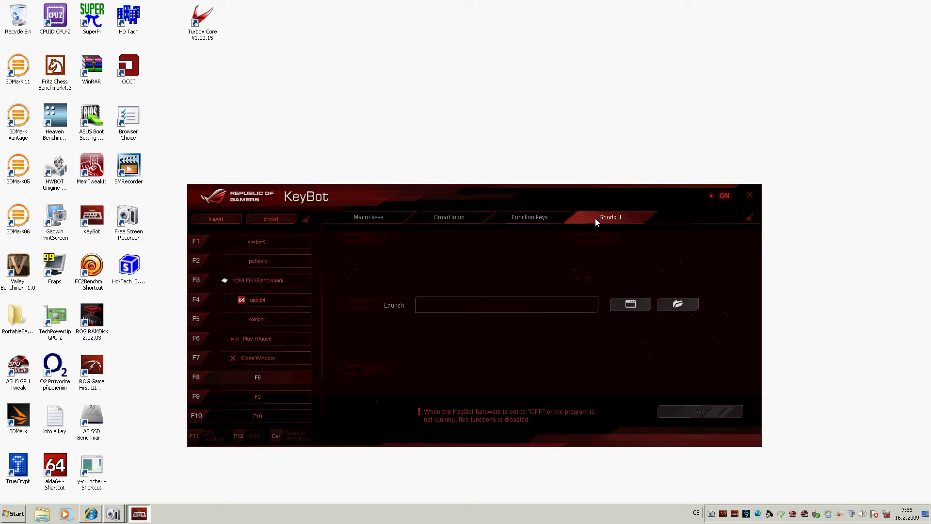
{"action": "left_click", "coordinate": [642, 304]}
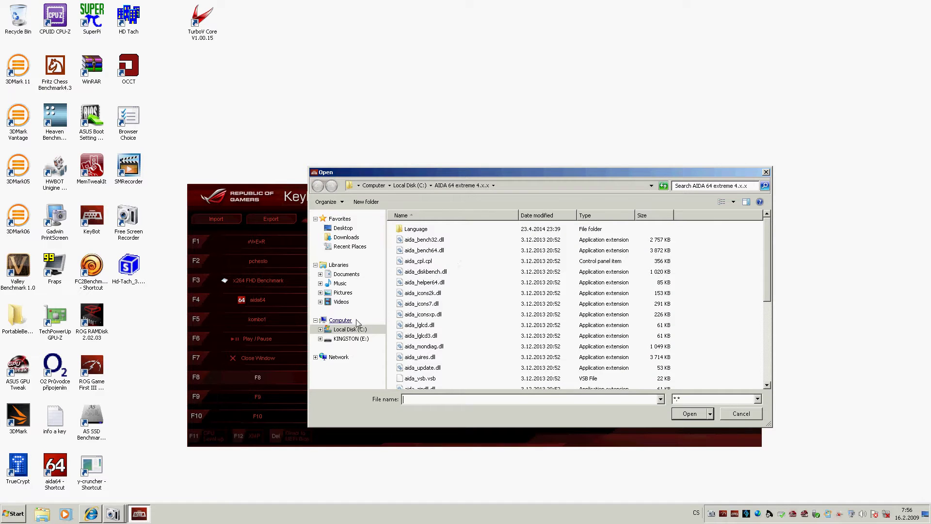
{"action": "left_click", "coordinate": [348, 330]}
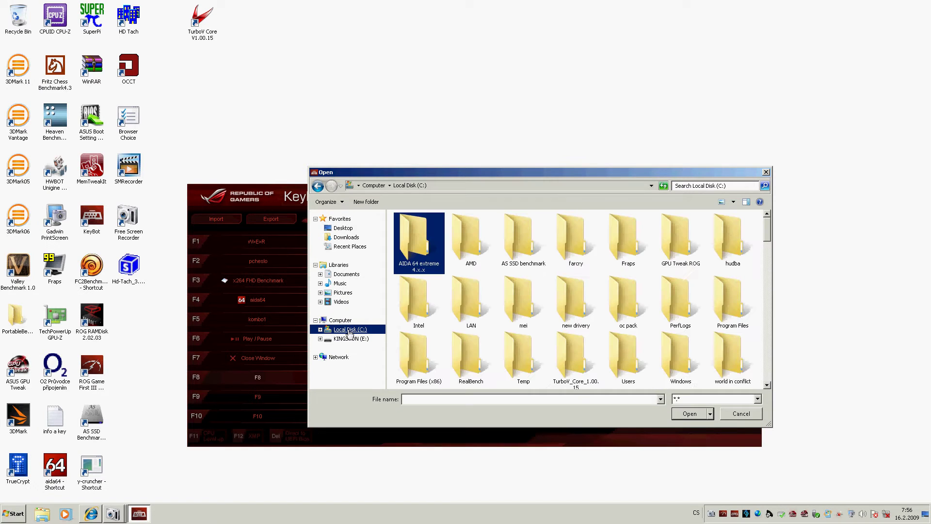
{"action": "left_click", "coordinate": [615, 285]}
{"action": "scroll", "coordinate": [593, 289], "scroll_direction": "down", "scroll_amount": 1}
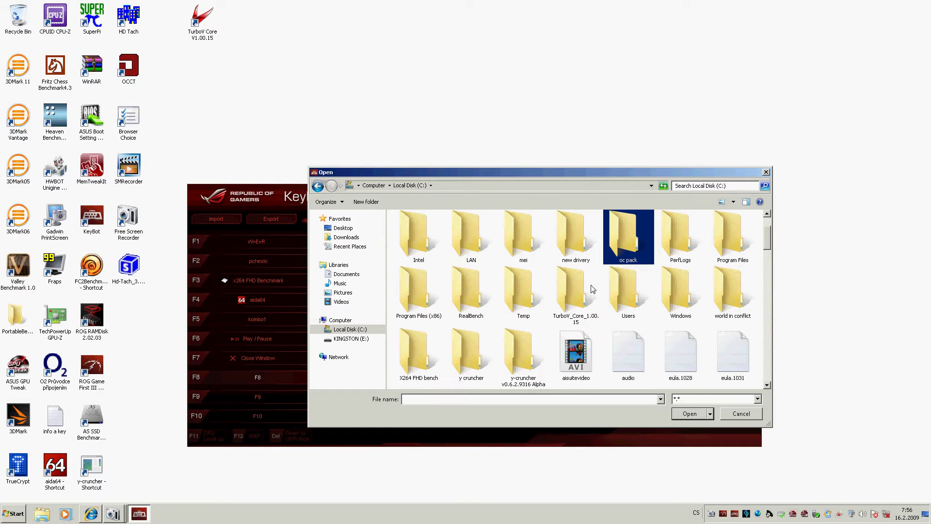
Choose Cinebench R11.5 (64bit) from the desktop's PortableBenchmarks folder and apply it to F8 as CINEBENCH Windows 64
{"action": "left_click", "coordinate": [342, 228]}
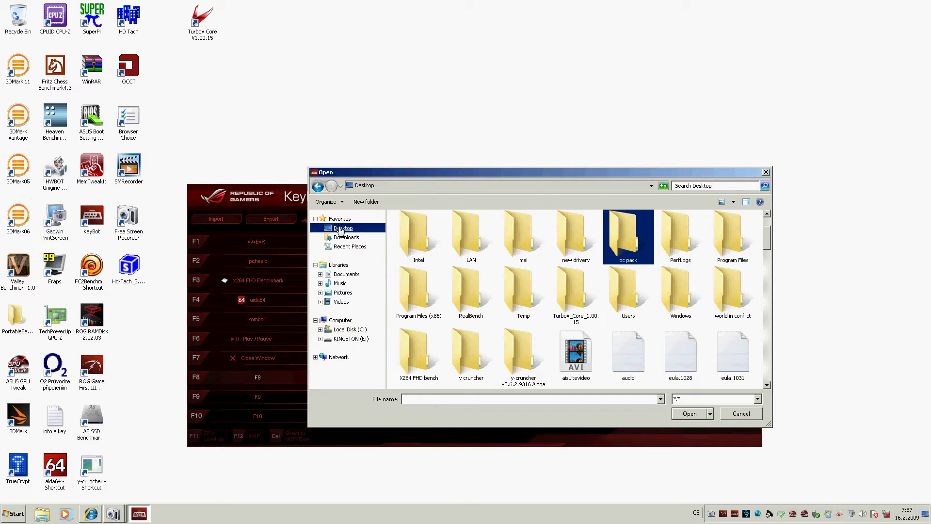
{"action": "left_click", "coordinate": [559, 257]}
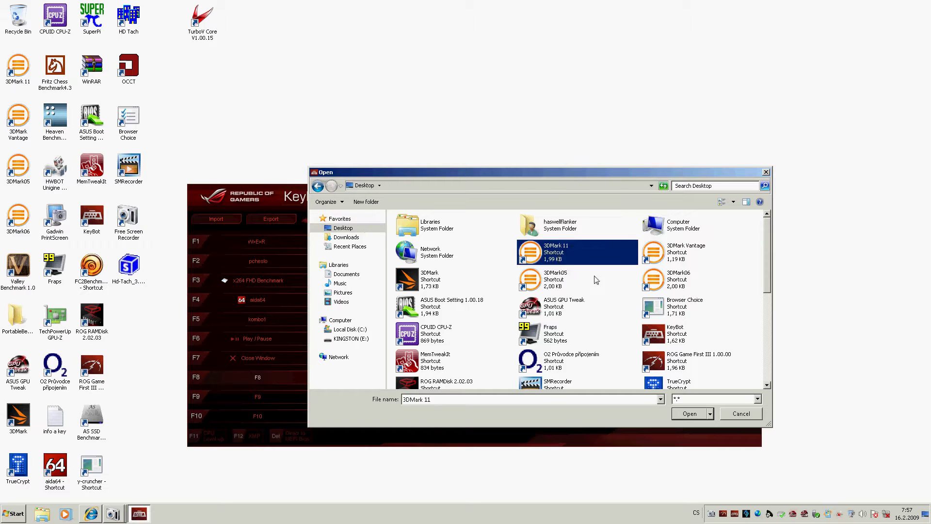
{"action": "scroll", "coordinate": [596, 280], "scroll_direction": "down", "scroll_amount": 3}
{"action": "double_click", "coordinate": [655, 269]}
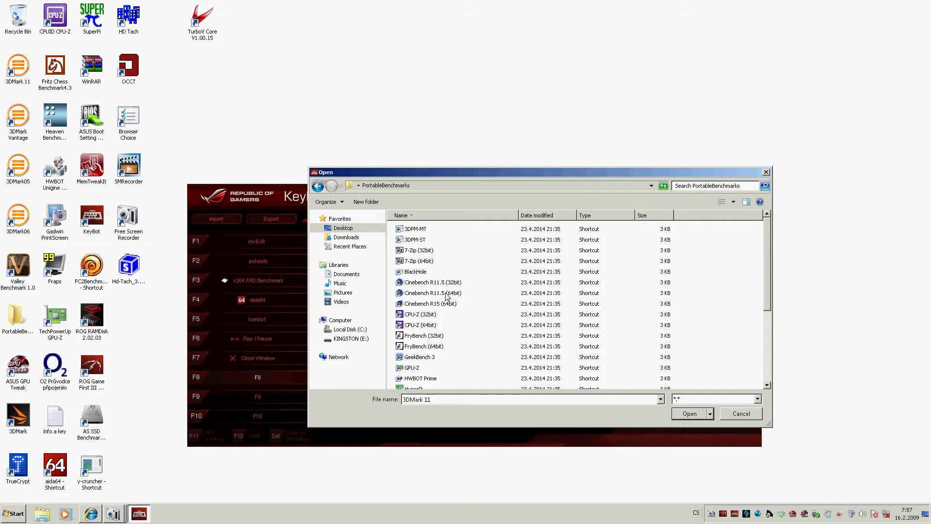
{"action": "double_click", "coordinate": [445, 293]}
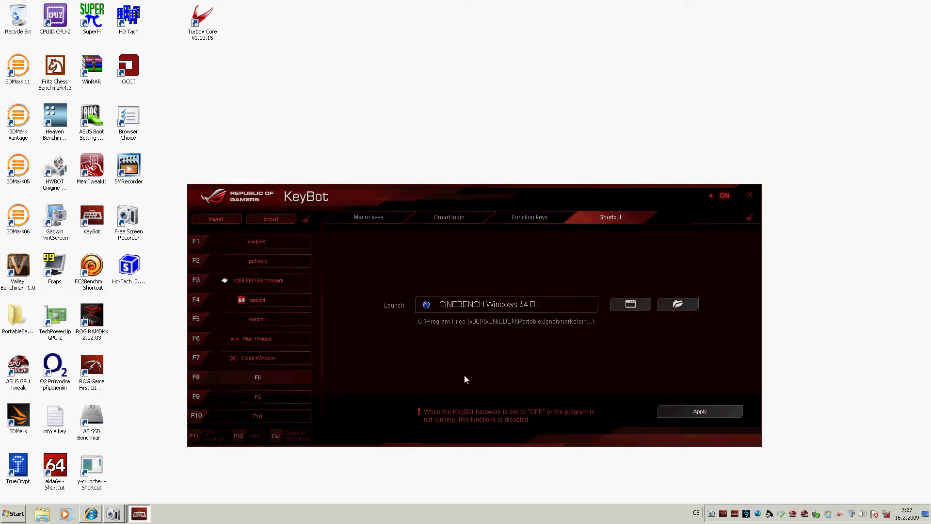
{"action": "left_click", "coordinate": [677, 411]}
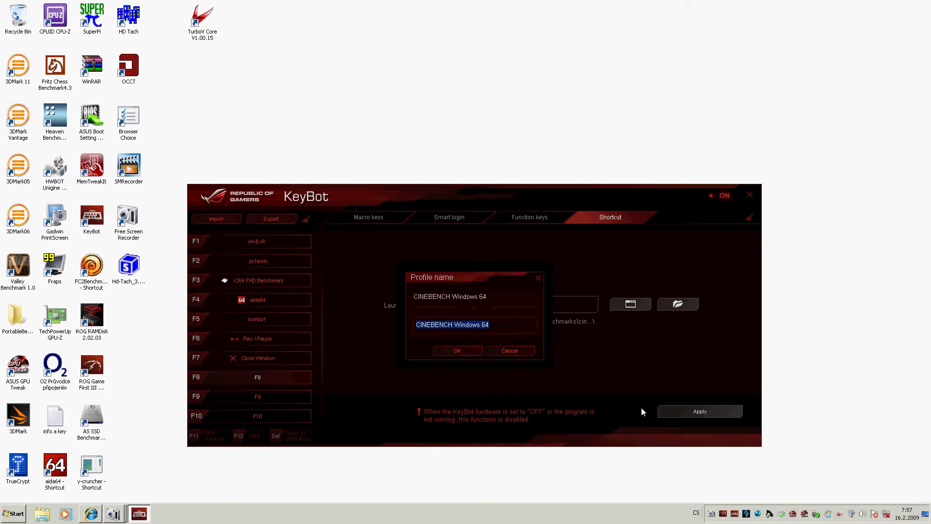
{"action": "left_click", "coordinate": [459, 354]}
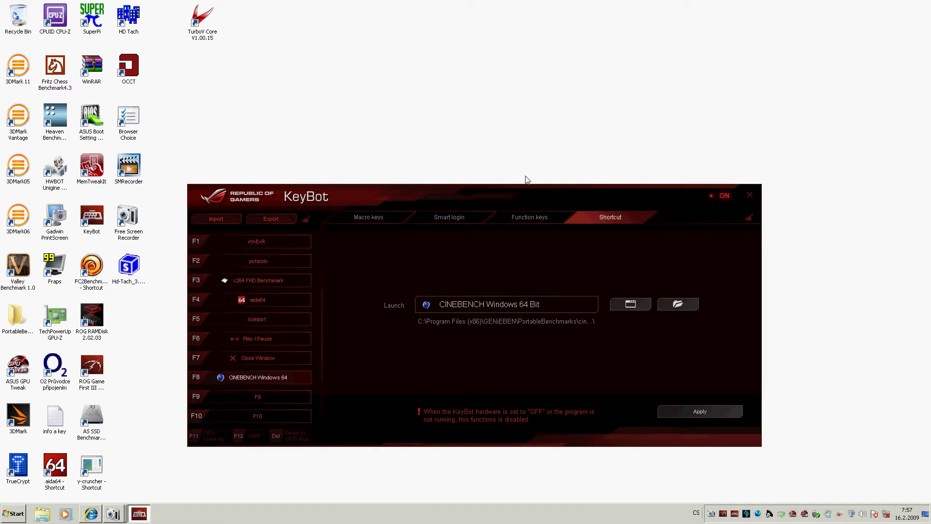
Switch to Windows Media Player and play the track Sleep Away from the music library
{"action": "left_click", "coordinate": [66, 515]}
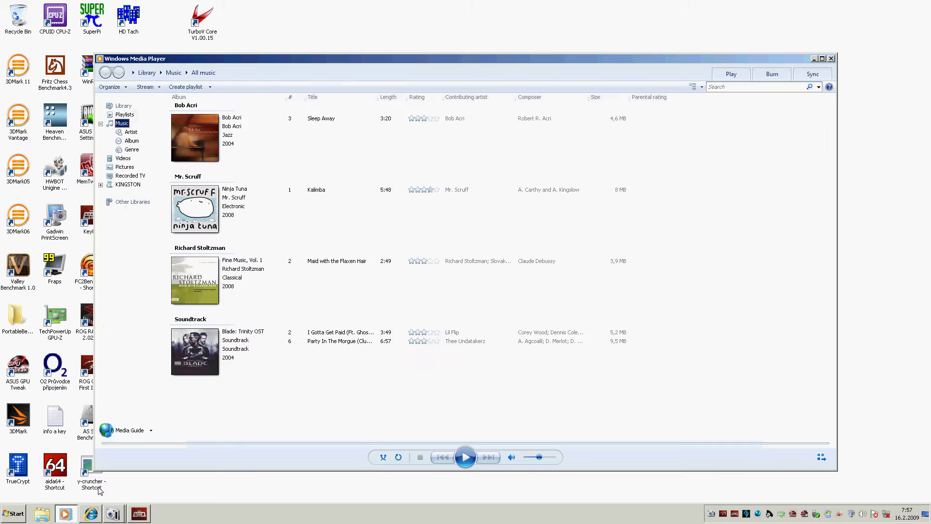
{"action": "left_click", "coordinate": [198, 146]}
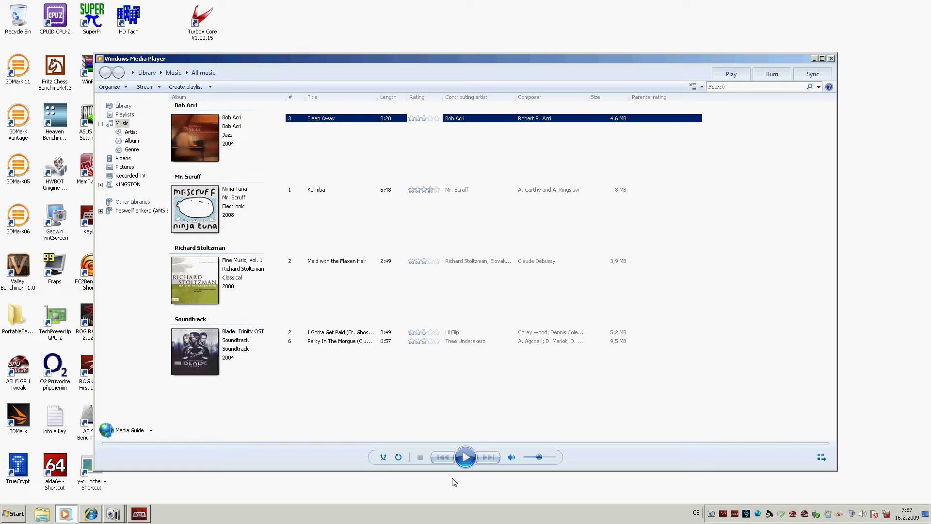
{"action": "left_click", "coordinate": [462, 460]}
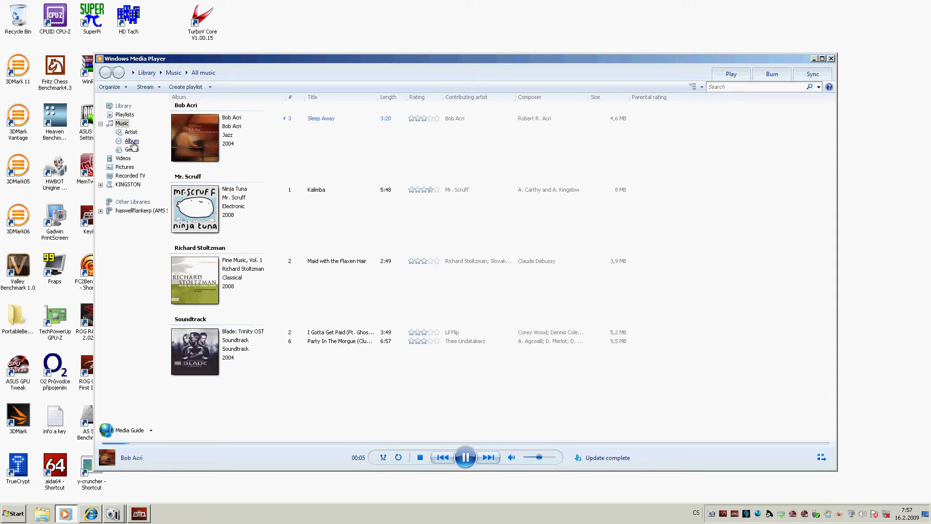
Play the Wildlife in HD video from the video library and move its window clear of the KeyBot key list
{"action": "left_click", "coordinate": [123, 159]}
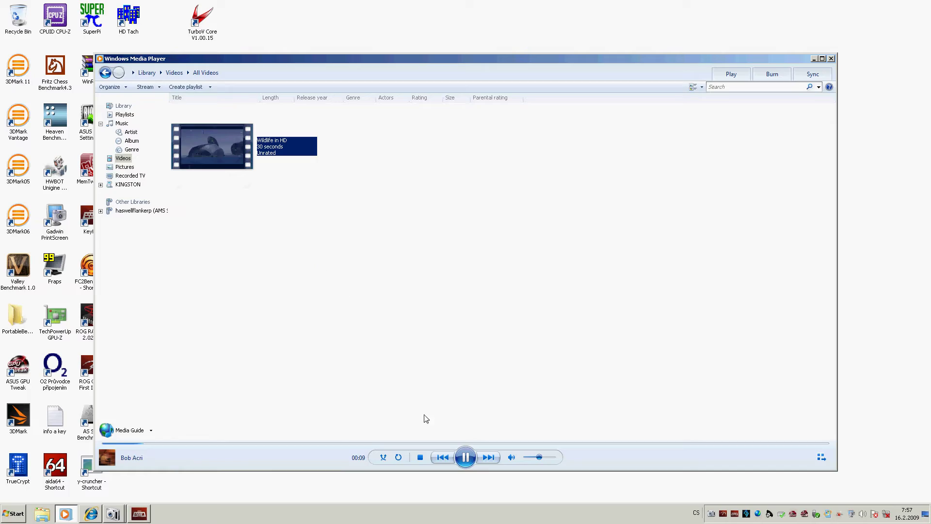
{"action": "double_click", "coordinate": [203, 147]}
{"action": "left_click_drag", "start_coordinate": [457, 91], "coordinate": [488, 66]}
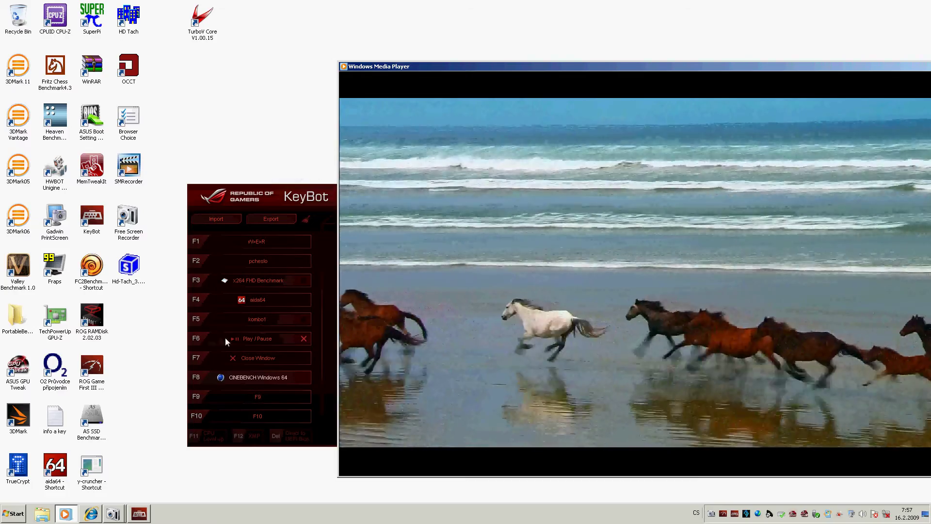
Reposition the video window, then close it using the Close Window function assigned to F7
{"action": "left_click_drag", "start_coordinate": [470, 66], "coordinate": [284, 34]}
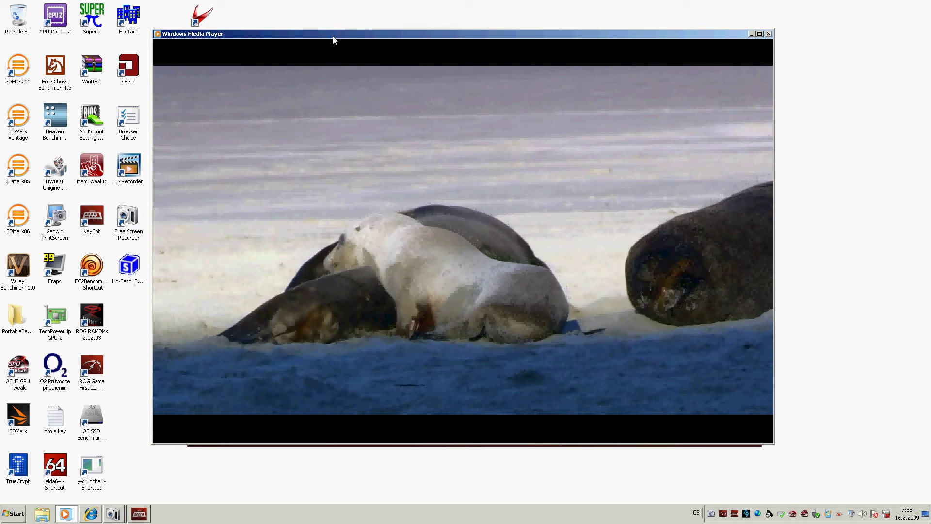
{"action": "left_click_drag", "start_coordinate": [329, 36], "coordinate": [456, 37]}
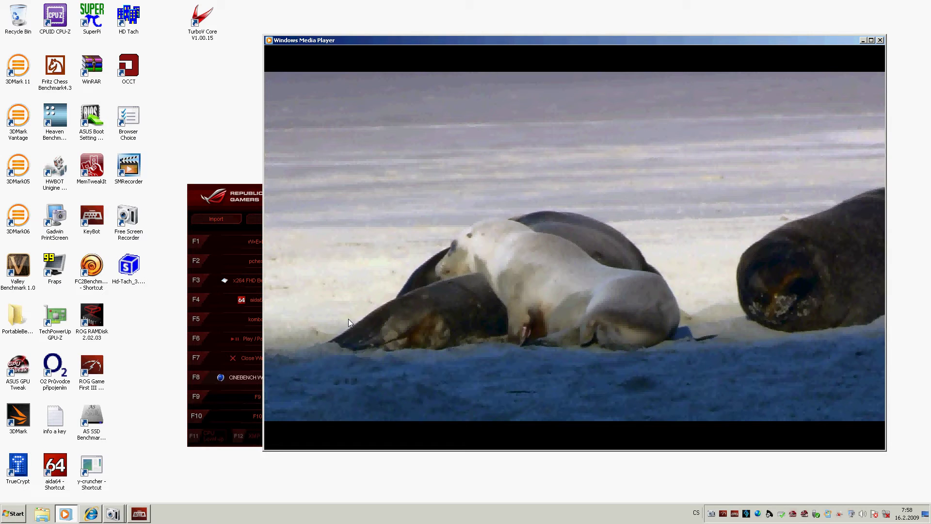
{"action": "key", "text": "F7"}
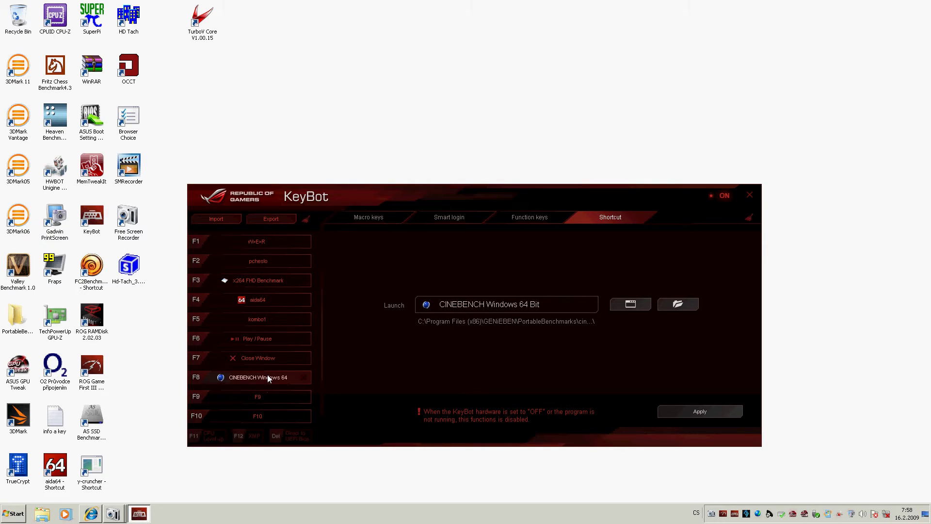
Launch Cinebench R11.5 through the F8 assignment and run its CPU test, bringing KeyBot briefly to the front
{"action": "key", "text": "F8"}
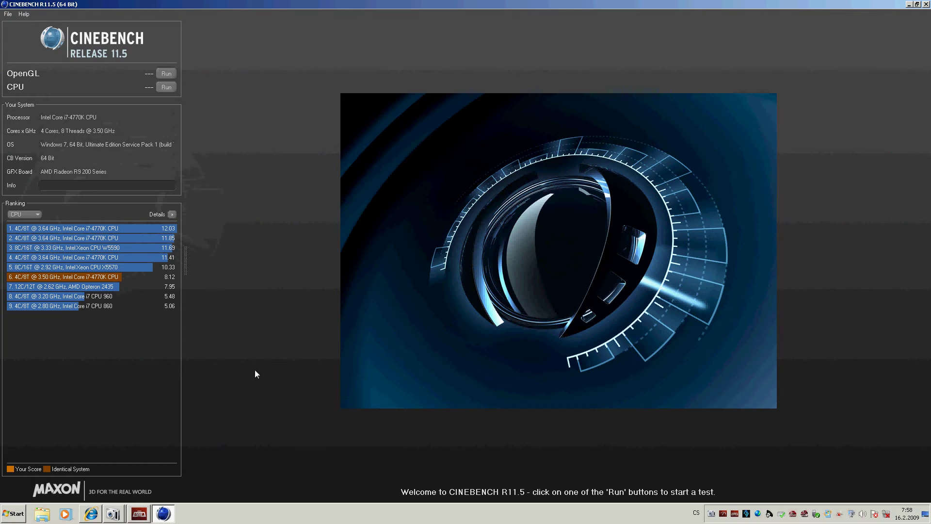
{"action": "left_click", "coordinate": [167, 88]}
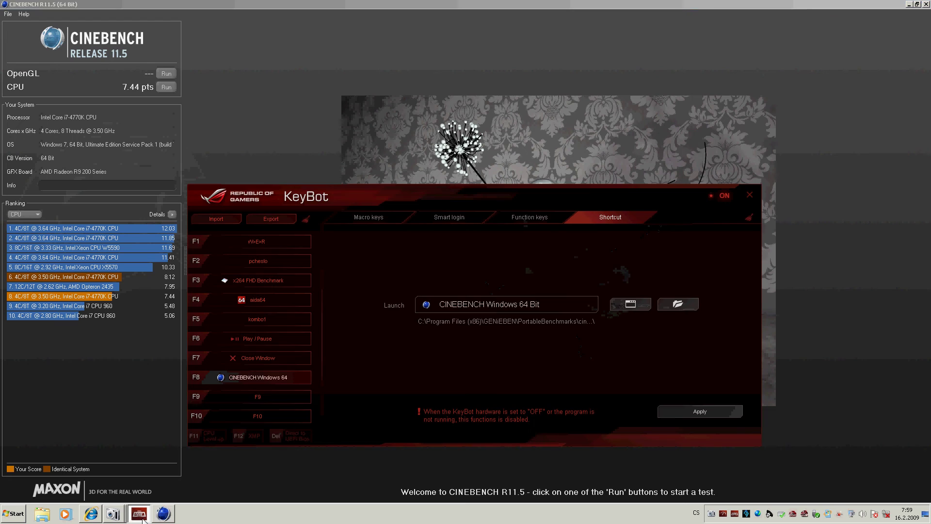
{"action": "left_click", "coordinate": [138, 512]}
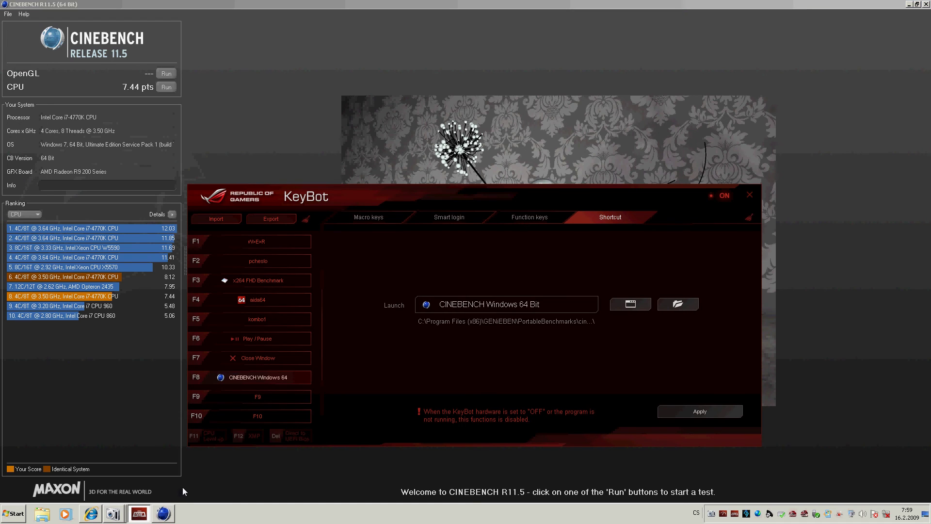
{"action": "left_click", "coordinate": [242, 167]}
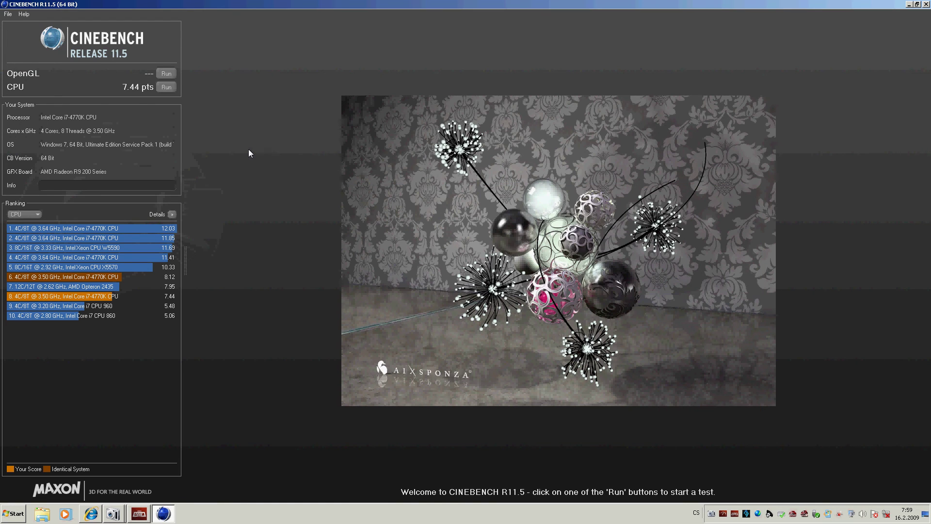
Close Cinebench R11.5 and save the benchmark score as a new file without overwriting the existing one
{"action": "key", "text": "alt+F4"}
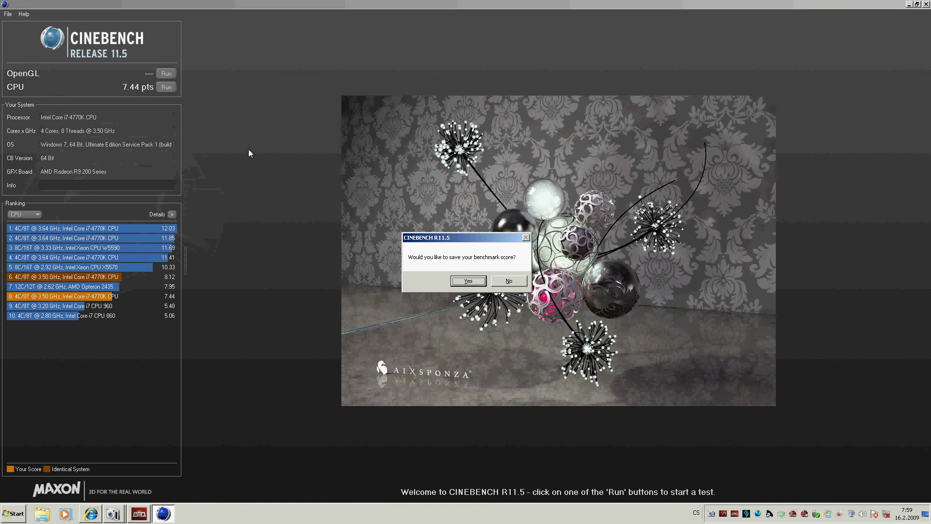
{"action": "left_click", "coordinate": [458, 282]}
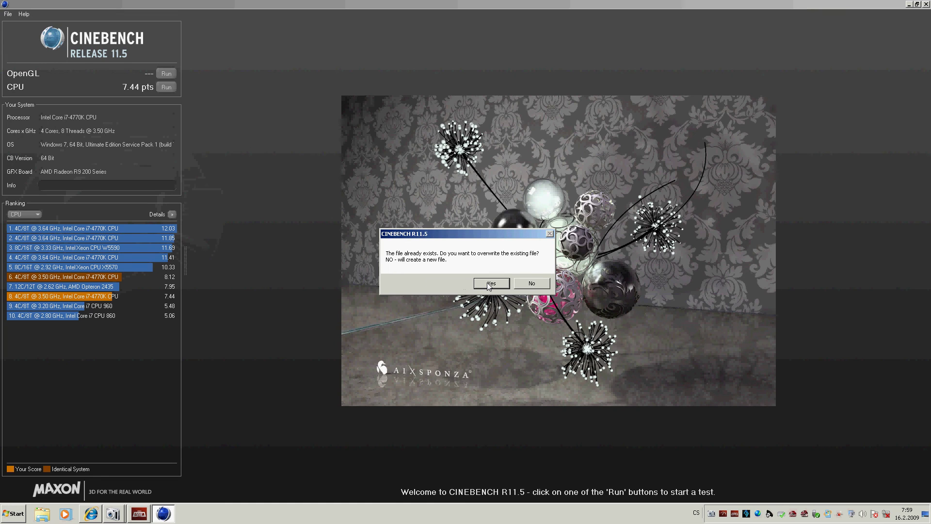
{"action": "left_click", "coordinate": [532, 285]}
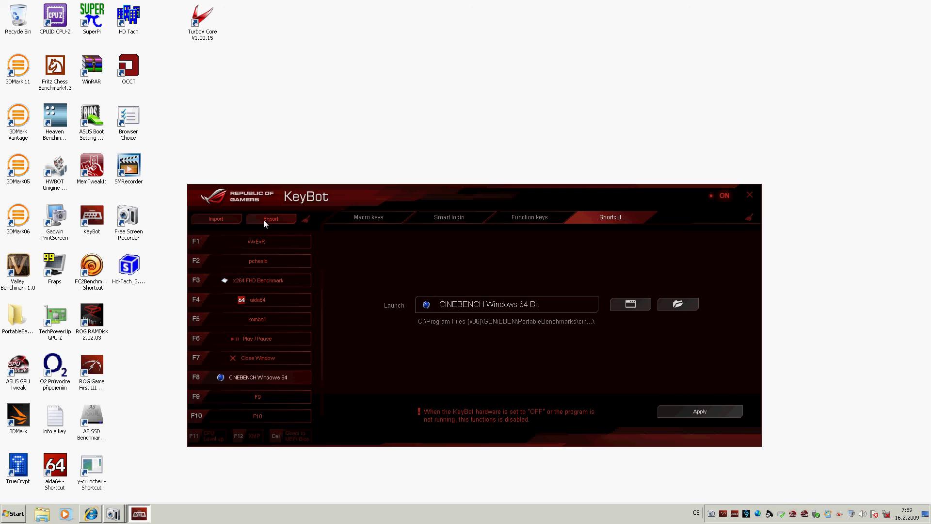
Look at KeyBot's import file selection without loading anything, and export the key assignments to the KINGSTON (E:) drive as aa
{"action": "left_click", "coordinate": [226, 219]}
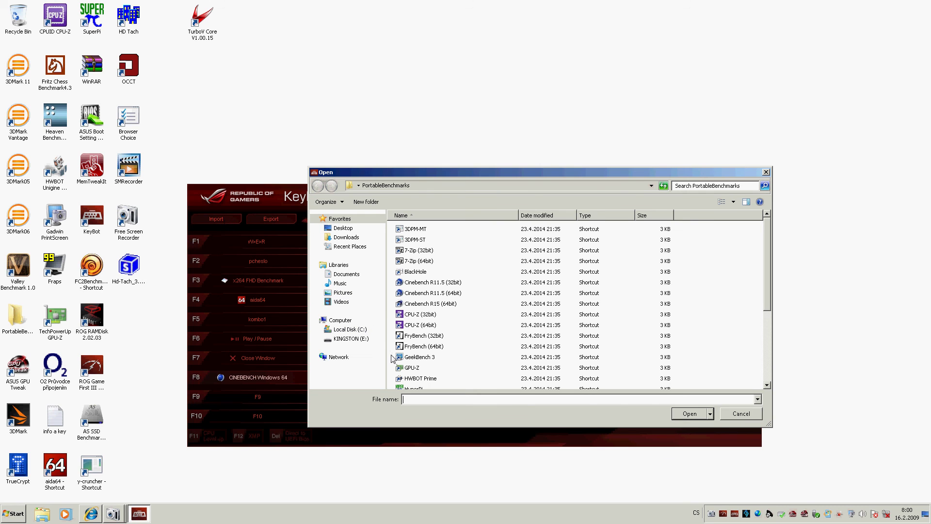
{"action": "left_click", "coordinate": [749, 413]}
{"action": "left_click", "coordinate": [267, 220]}
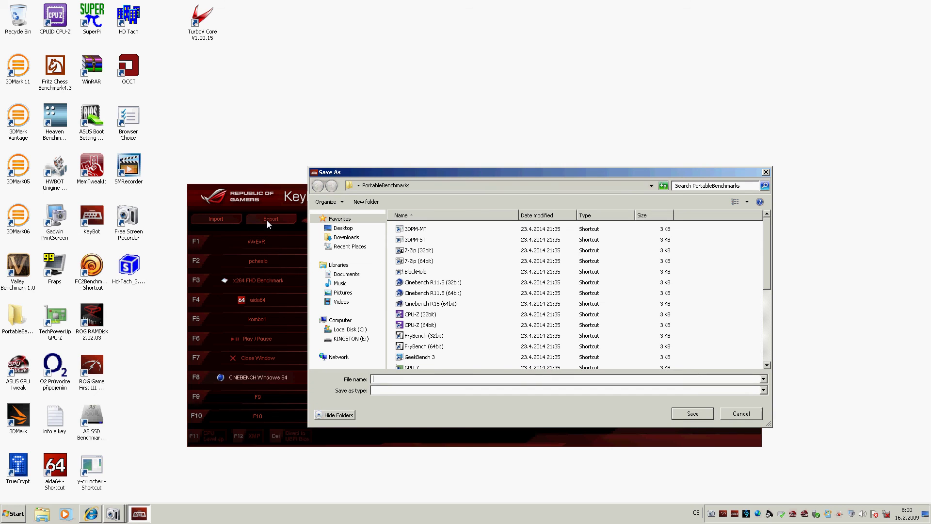
{"action": "left_click", "coordinate": [358, 339]}
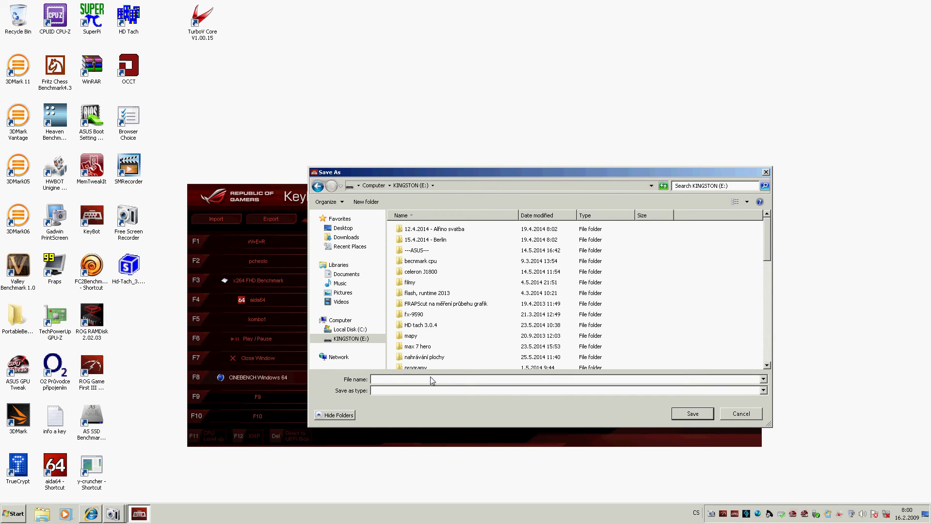
{"action": "type", "text": "aa"}
{"action": "left_click", "coordinate": [693, 413]}
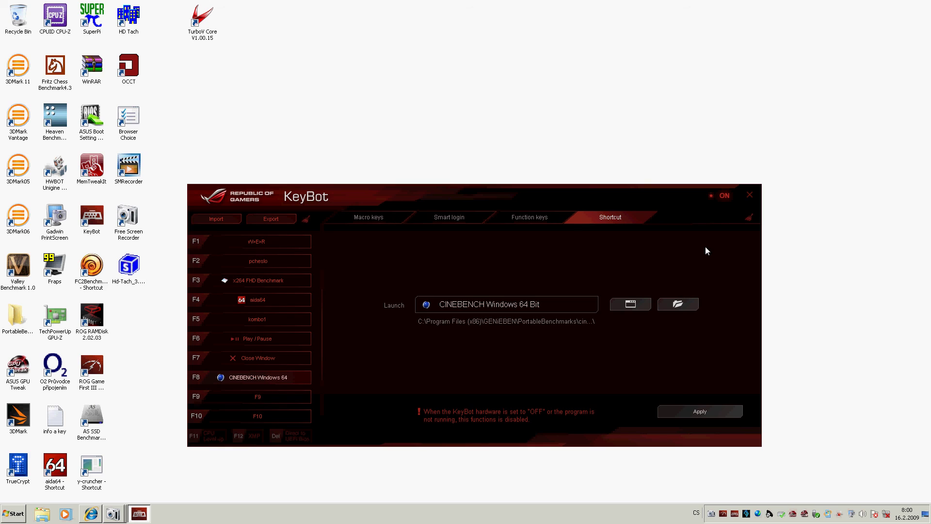
{"action": "left_click", "coordinate": [711, 513]}
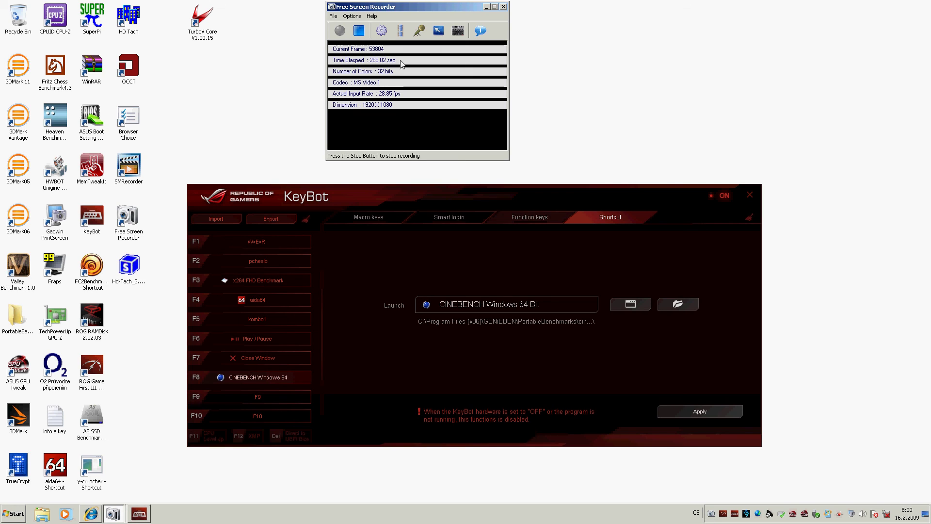